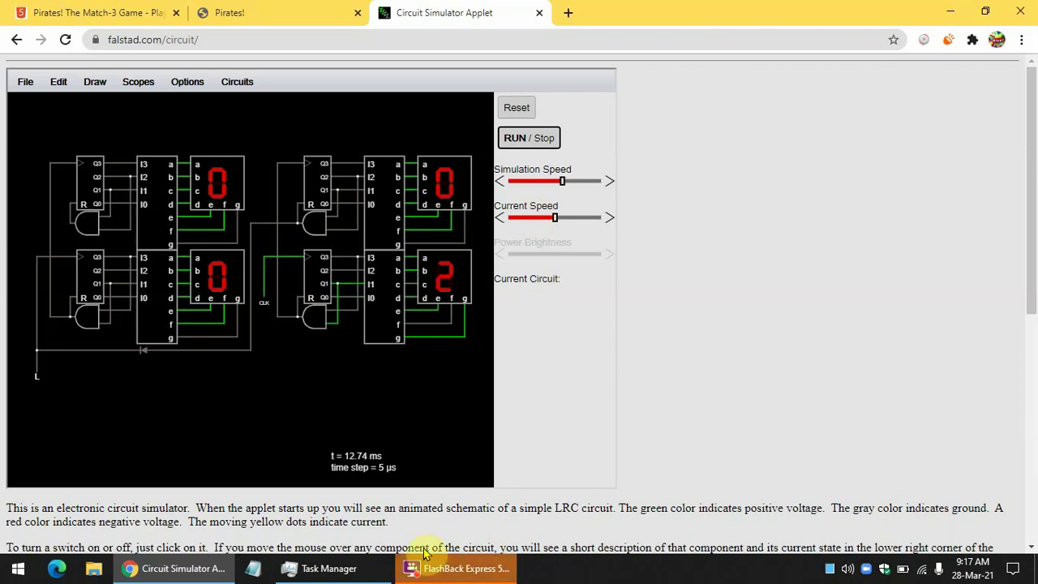
- Drag and adjust wiring around the counter circuit on the canvas
{"action": "left_click", "coordinate": [471, 567]}
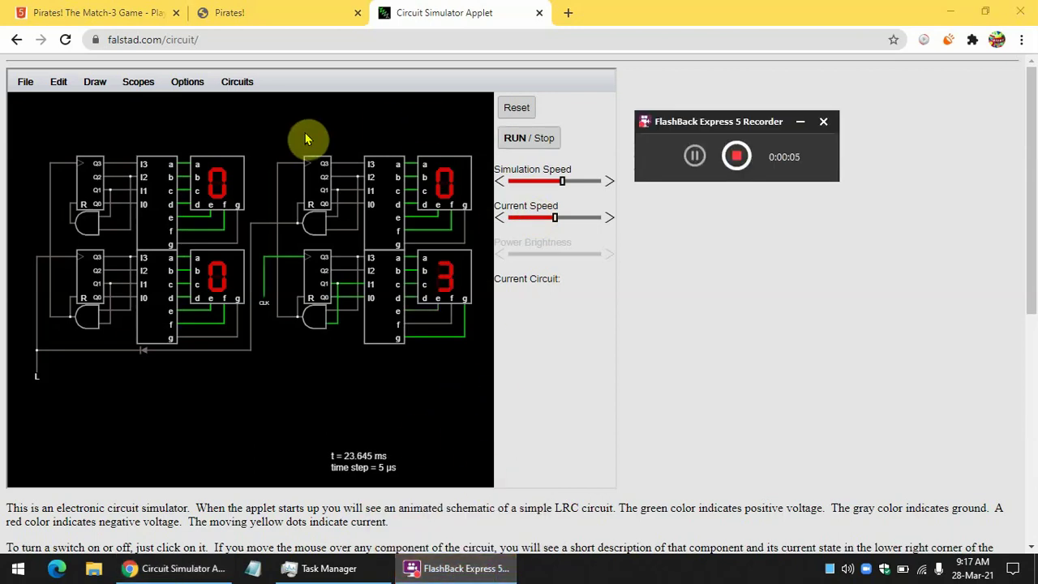
{"action": "left_click", "coordinate": [271, 125]}
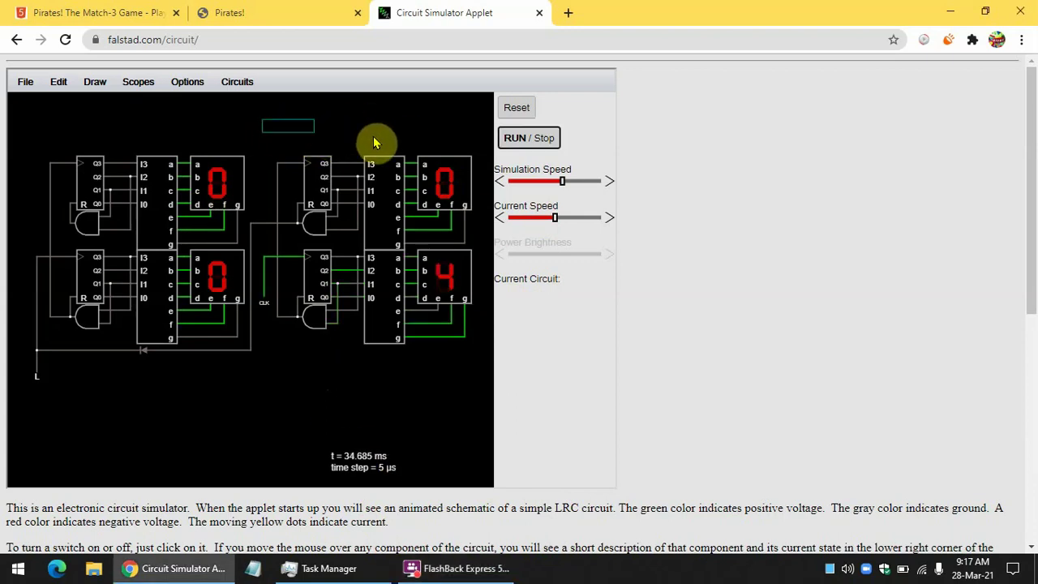
{"action": "mouse_move", "coordinate": [373, 143]}
{"action": "left_mouse_down"}
{"action": "mouse_move", "coordinate": [465, 130]}
{"action": "mouse_move", "coordinate": [445, 123]}
{"action": "left_mouse_up"}
{"action": "left_click", "coordinate": [157, 121]}
{"action": "left_click_drag", "start_coordinate": [384, 136], "coordinate": [347, 124]}
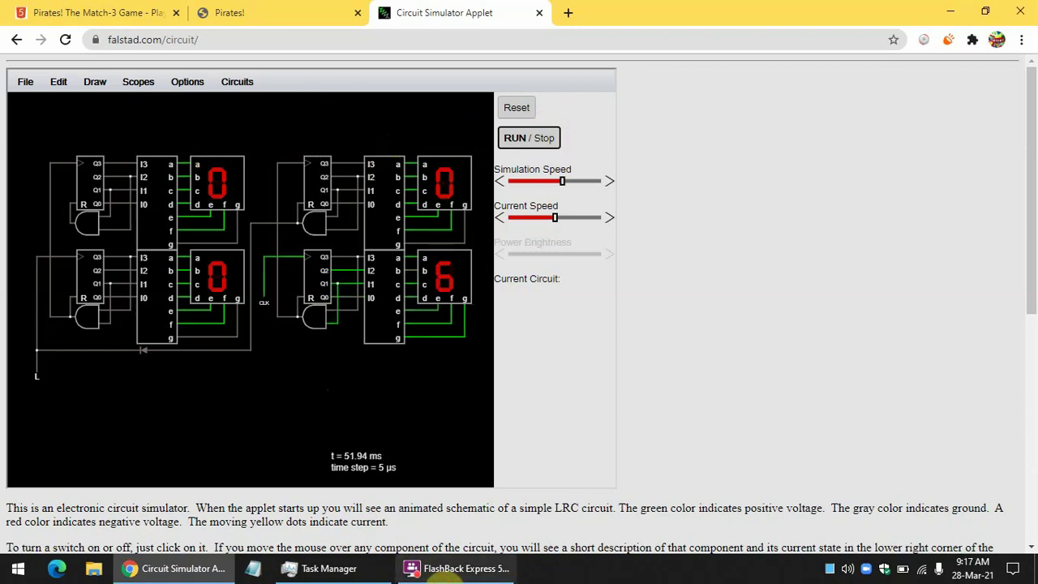
{"action": "left_click", "coordinate": [456, 567]}
{"action": "left_click", "coordinate": [695, 158]}
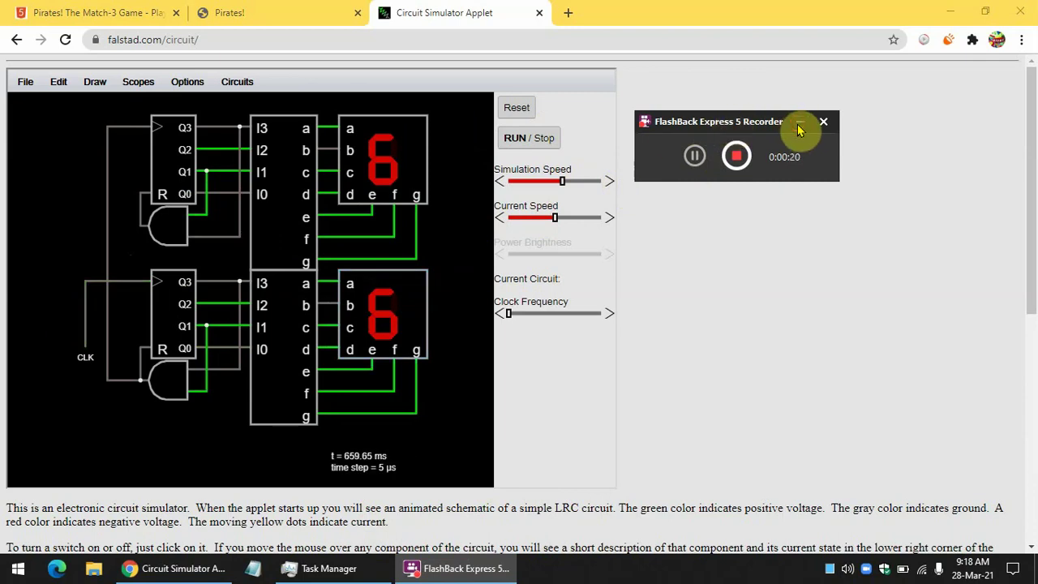
{"action": "left_click", "coordinate": [799, 127]}
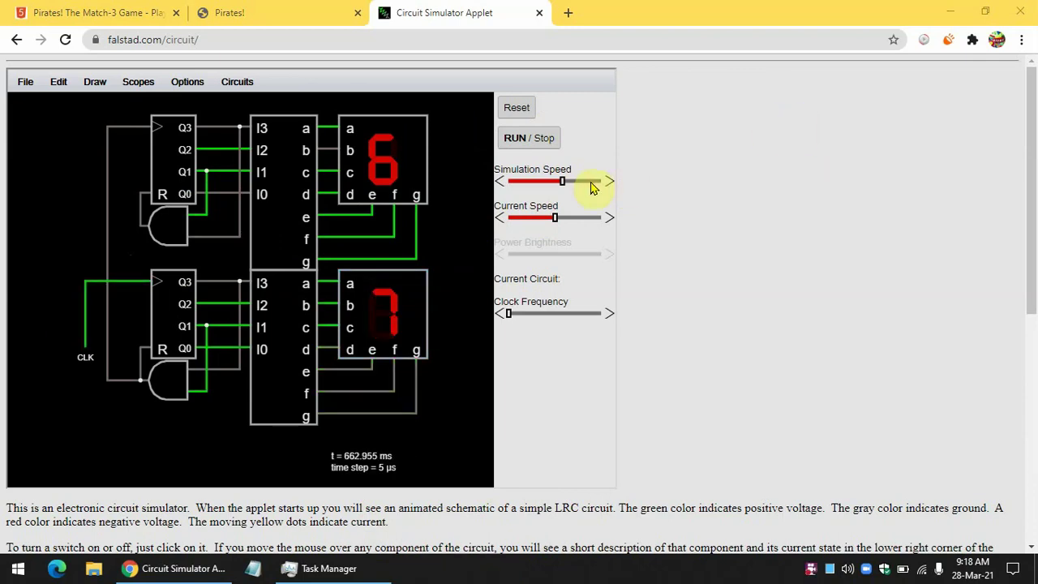
- Edit a part through its context menu and drag new wires from the counter
{"action": "right_click", "coordinate": [813, 563]}
{"action": "left_click", "coordinate": [848, 369]}
{"action": "left_click", "coordinate": [800, 384]}
{"action": "left_click_drag", "start_coordinate": [455, 132], "coordinate": [486, 329]}
{"action": "left_click_drag", "start_coordinate": [463, 136], "coordinate": [490, 231]}
- Replace the AND gate output wire with a new one, then select the left-edge wiring
{"action": "right_click", "coordinate": [240, 142]}
{"action": "left_click", "coordinate": [256, 236]}
{"action": "left_click", "coordinate": [95, 82]}
{"action": "left_click", "coordinate": [111, 102]}
{"action": "mouse_move", "coordinate": [195, 237]}
{"action": "left_mouse_down"}
{"action": "mouse_move", "coordinate": [239, 236]}
{"action": "mouse_move", "coordinate": [237, 157]}
{"action": "left_mouse_up"}
{"action": "left_click", "coordinate": [95, 81]}
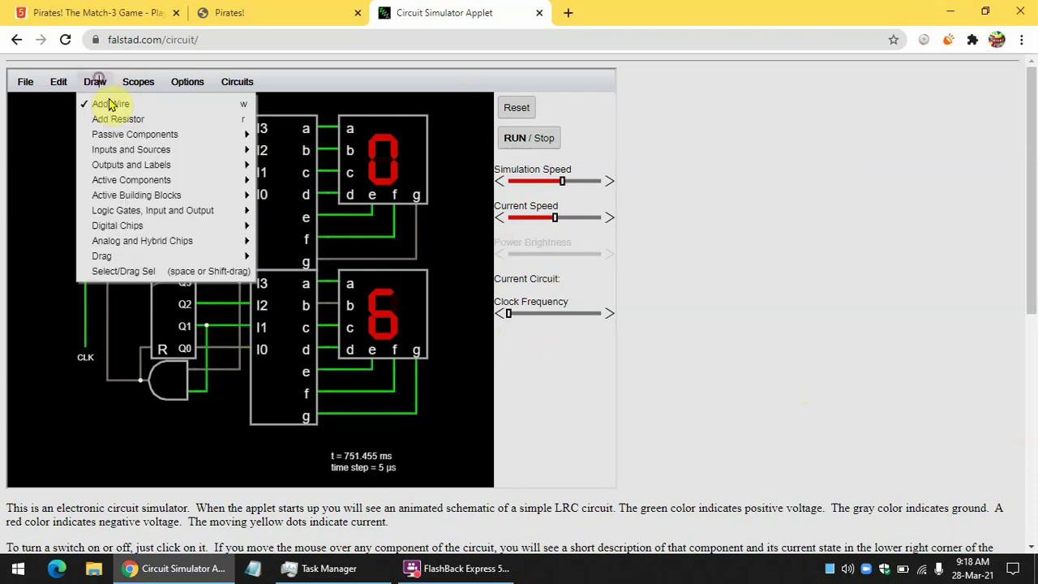
{"action": "left_click", "coordinate": [130, 272]}
{"action": "mouse_move", "coordinate": [27, 182]}
{"action": "left_mouse_down"}
{"action": "mouse_move", "coordinate": [57, 288]}
{"action": "mouse_move", "coordinate": [92, 297]}
{"action": "left_mouse_up"}
- Push the clock frequency to its maximum and increase the simulation speed
{"action": "left_click_drag", "start_coordinate": [513, 315], "coordinate": [603, 328]}
{"action": "left_click", "coordinate": [600, 314]}
{"action": "mouse_move", "coordinate": [562, 179]}
{"action": "left_mouse_down"}
{"action": "mouse_move", "coordinate": [586, 185]}
{"action": "mouse_move", "coordinate": [565, 187]}
{"action": "left_mouse_up"}
- Stop the simulation and drop the clock frequency to its minimum
{"action": "left_click", "coordinate": [529, 142]}
{"action": "left_click", "coordinate": [519, 315]}
{"action": "mouse_move", "coordinate": [101, 255]}
{"action": "left_click", "coordinate": [95, 81]}
{"action": "mouse_move", "coordinate": [21, 143]}
{"action": "left_mouse_down"}
{"action": "mouse_move", "coordinate": [49, 233]}
{"action": "mouse_move", "coordinate": [56, 174]}
{"action": "left_mouse_up"}
- Zoom out twice, select the whole counter circuit and duplicate it
{"action": "left_click", "coordinate": [58, 82]}
{"action": "left_click", "coordinate": [96, 272]}
{"action": "left_click", "coordinate": [59, 82]}
{"action": "left_click", "coordinate": [109, 267]}
{"action": "left_click_drag", "start_coordinate": [157, 226], "coordinate": [413, 419]}
{"action": "left_click", "coordinate": [61, 82]}
{"action": "left_click", "coordinate": [92, 183]}
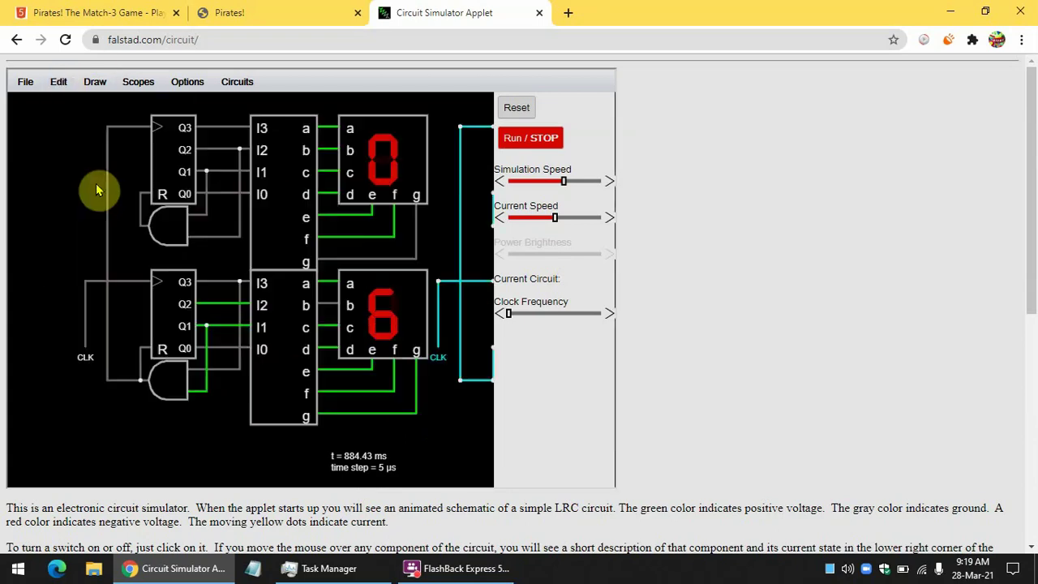
- Zoom out, drag the duplicate to the left, then undo two changes
{"action": "left_click", "coordinate": [58, 82]}
{"action": "left_click", "coordinate": [105, 273]}
{"action": "left_click", "coordinate": [58, 82]}
{"action": "left_click", "coordinate": [134, 270]}
{"action": "left_click_drag", "start_coordinate": [408, 286], "coordinate": [23, 279]}
{"action": "left_click_drag", "start_coordinate": [160, 284], "coordinate": [111, 303]}
{"action": "left_click", "coordinate": [58, 82]}
{"action": "left_click", "coordinate": [69, 105]}
{"action": "left_click", "coordinate": [58, 82]}
{"action": "left_click", "coordinate": [58, 104]}
- Select one counter and move it to the left side beside the other
{"action": "left_click", "coordinate": [401, 146]}
{"action": "left_click", "coordinate": [47, 81]}
{"action": "left_click", "coordinate": [119, 268]}
{"action": "left_click_drag", "start_coordinate": [313, 217], "coordinate": [473, 341]}
{"action": "left_click_drag", "start_coordinate": [398, 287], "coordinate": [168, 284]}
{"action": "left_click", "coordinate": [230, 213]}
- Center the circuit and delete the left counter's square wave generator
{"action": "left_click", "coordinate": [108, 84]}
{"action": "left_click", "coordinate": [101, 227]}
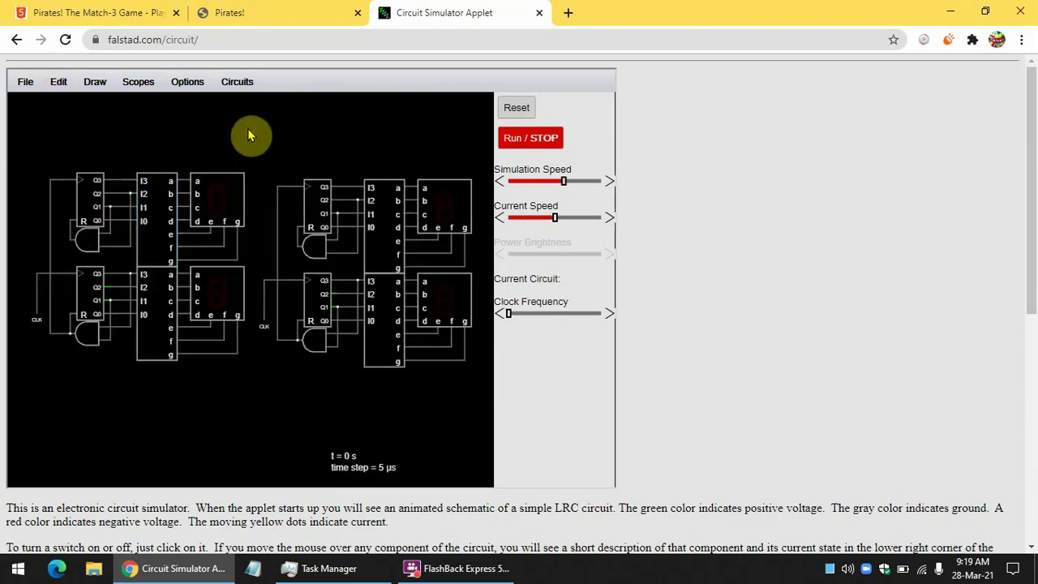
{"action": "right_click", "coordinate": [36, 305]}
{"action": "left_click", "coordinate": [90, 407]}
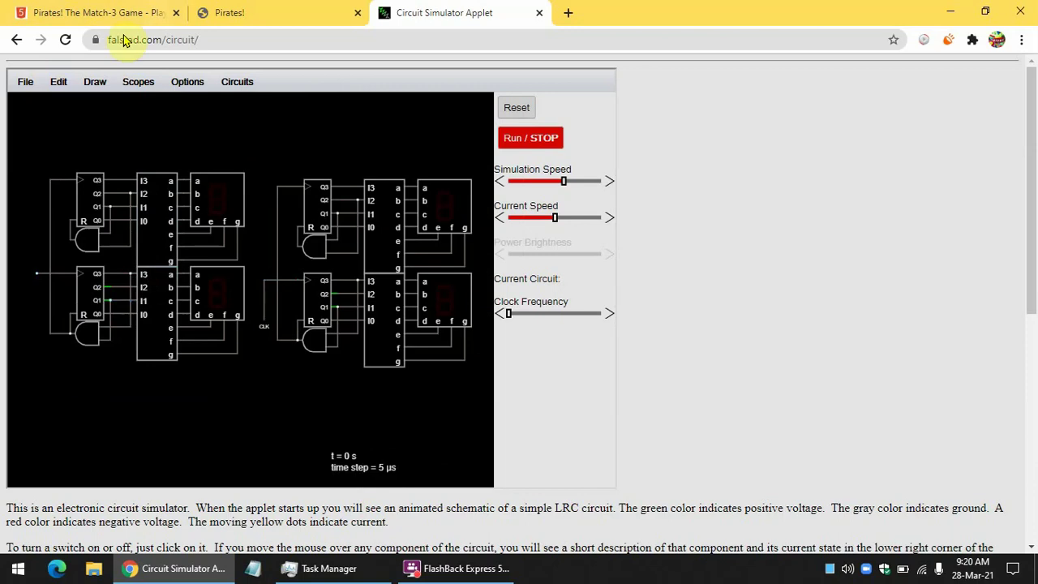
- Draw wires from the left counter along the bottom up to the right counter's AND gate input
{"action": "left_click", "coordinate": [94, 84]}
{"action": "left_click", "coordinate": [97, 103]}
{"action": "left_click_drag", "start_coordinate": [37, 272], "coordinate": [37, 373]}
{"action": "left_click_drag", "start_coordinate": [300, 245], "coordinate": [256, 246]}
{"action": "left_click_drag", "start_coordinate": [35, 373], "coordinate": [258, 375]}
{"action": "left_click_drag", "start_coordinate": [256, 247], "coordinate": [258, 374]}
- Run and reset the counters, lower simulation speed, and set clock frequency to minimum
{"action": "left_click", "coordinate": [95, 81]}
{"action": "left_click", "coordinate": [163, 271]}
{"action": "left_click", "coordinate": [522, 141]}
{"action": "left_click", "coordinate": [519, 110]}
{"action": "left_click", "coordinate": [557, 181]}
{"action": "left_click_drag", "start_coordinate": [547, 315], "coordinate": [463, 319]}
{"action": "left_click_drag", "start_coordinate": [383, 132], "coordinate": [452, 143]}
- Swap the bottom horizontal linking wire for a diode drawn along the same path
{"action": "right_click", "coordinate": [208, 381]}
{"action": "left_click", "coordinate": [234, 418]}
{"action": "left_click", "coordinate": [95, 81]}
{"action": "mouse_move", "coordinate": [131, 180]}
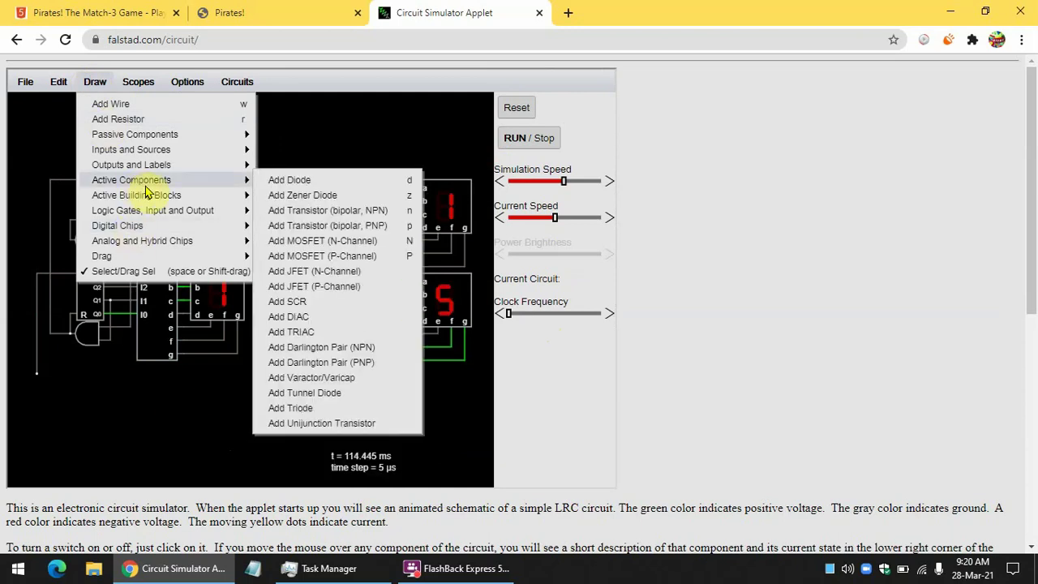
{"action": "left_click", "coordinate": [279, 182]}
{"action": "mouse_move", "coordinate": [257, 371]}
{"action": "left_mouse_down"}
{"action": "mouse_move", "coordinate": [8, 373]}
{"action": "mouse_move", "coordinate": [37, 376]}
{"action": "left_mouse_up"}
{"action": "left_click", "coordinate": [94, 89]}
{"action": "left_click", "coordinate": [170, 270]}
{"action": "left_click", "coordinate": [146, 361]}
- Place a logic input at the circuit's lower left and return to select mode
{"action": "left_click", "coordinate": [95, 82]}
{"action": "left_click", "coordinate": [328, 212]}
{"action": "left_click", "coordinate": [35, 409]}
{"action": "left_click", "coordinate": [105, 83]}
{"action": "left_click", "coordinate": [135, 270]}
- Set the logic input high, check the diode's settings, and resume the simulation
{"action": "left_click", "coordinate": [36, 412]}
{"action": "double_click", "coordinate": [149, 380]}
{"action": "left_click", "coordinate": [458, 568]}
{"action": "left_click", "coordinate": [694, 158]}
{"action": "left_click", "coordinate": [150, 120]}
{"action": "left_click_drag", "start_coordinate": [150, 120], "coordinate": [430, 144]}
{"action": "left_click", "coordinate": [556, 142]}
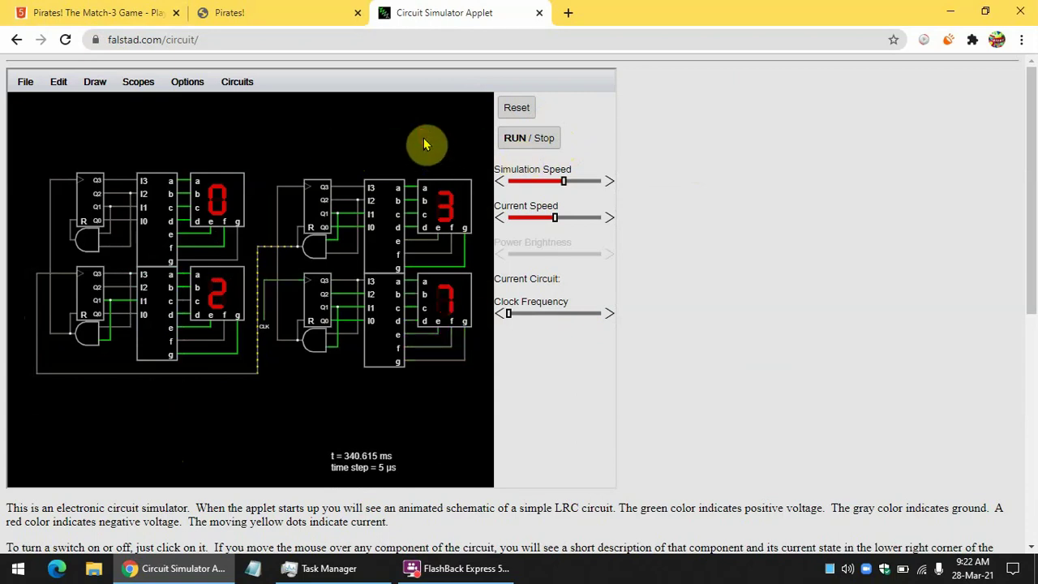